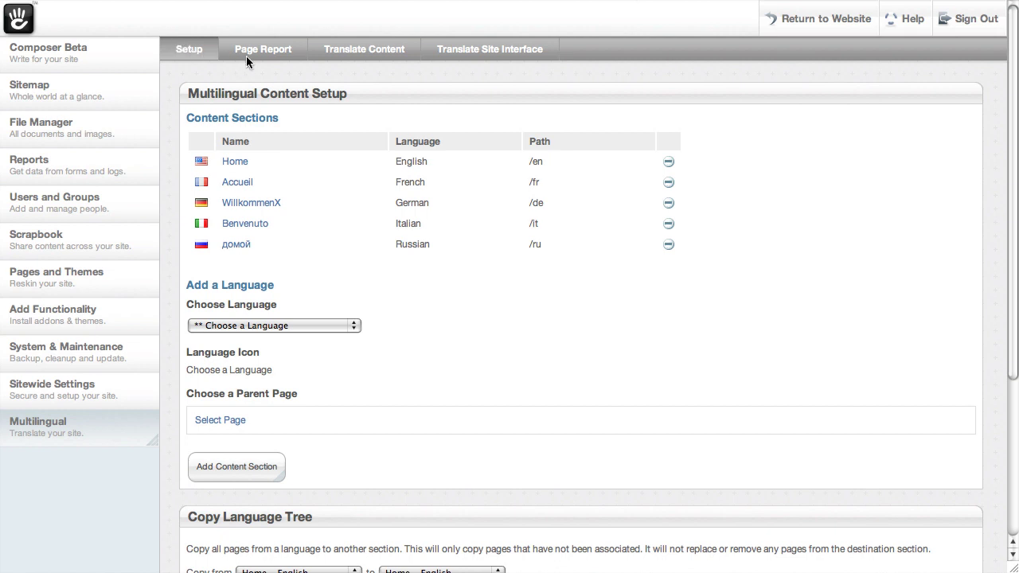
Step: Open the content translation list and filter it to show the Russian pages
left_click(357, 49)
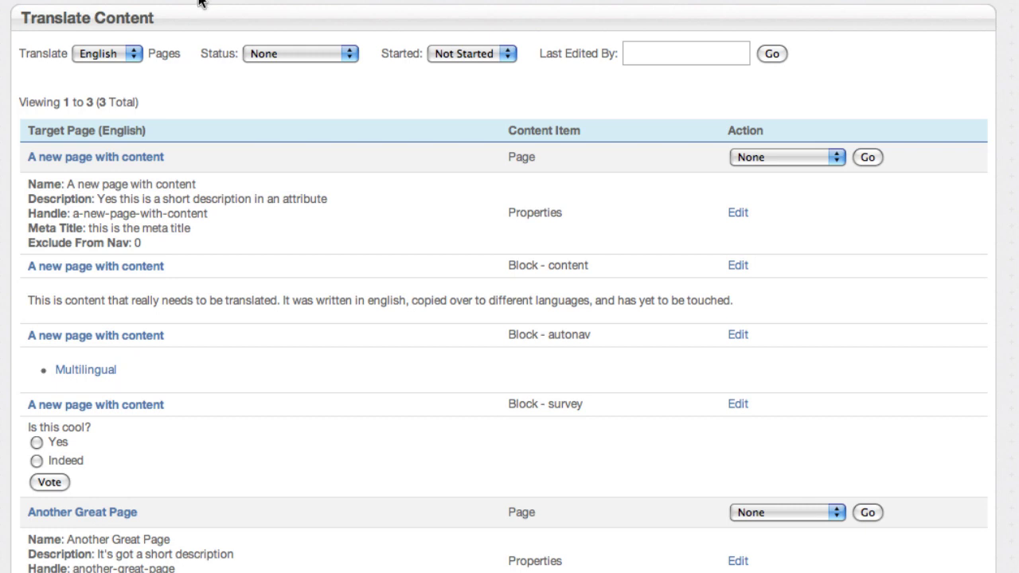
left_click(125, 53)
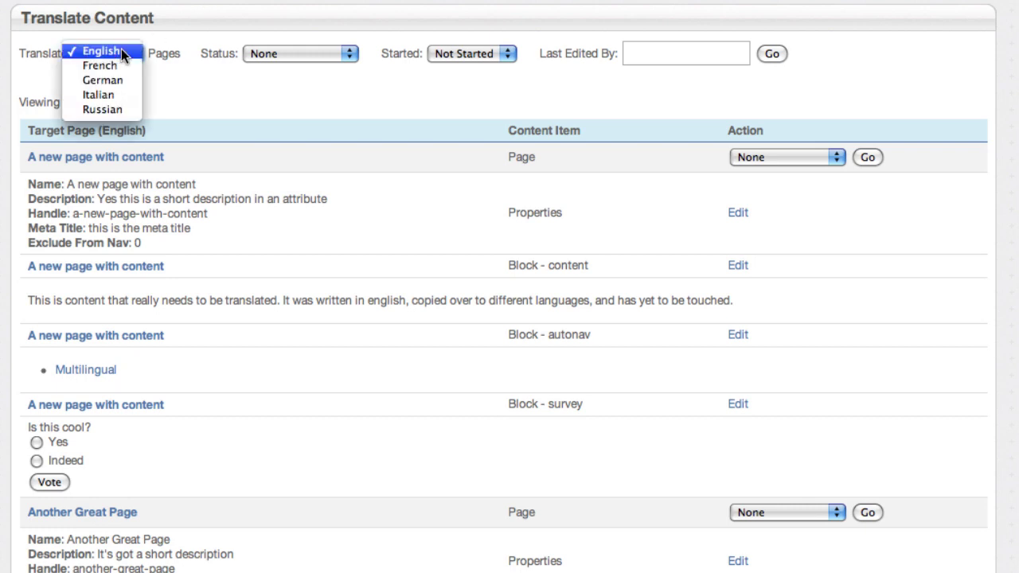
left_click(120, 110)
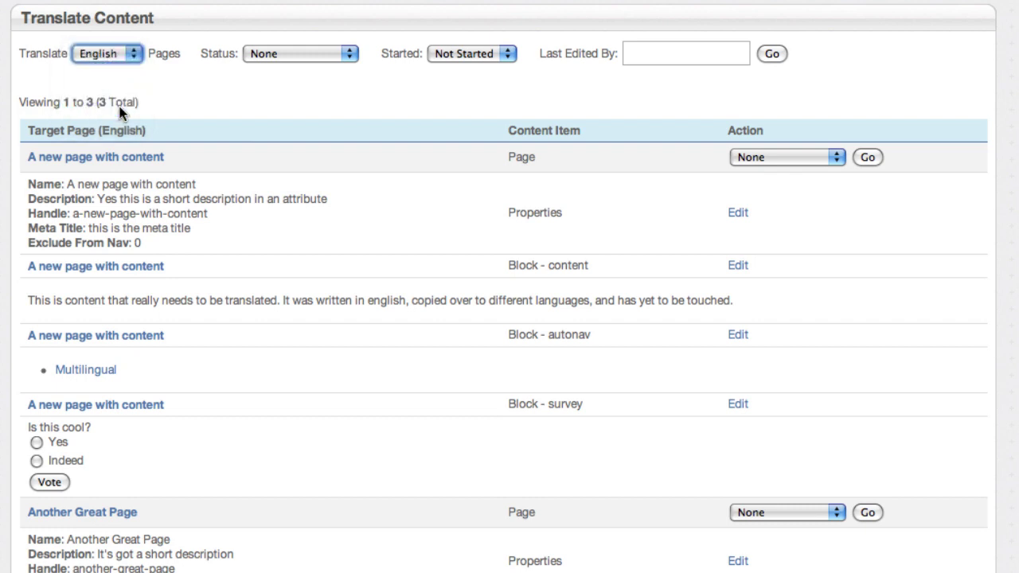
left_click(769, 53)
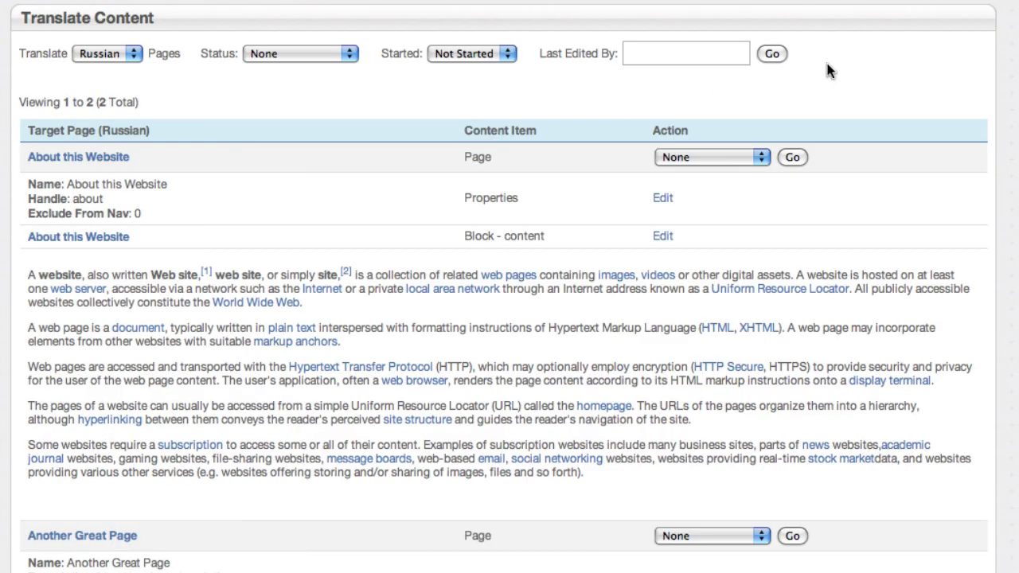
Step: Rename the Russian page "About this Website" to "kjgkjhg kjhg kjhg" in its properties and save
scroll(509, 286, "down", 4)
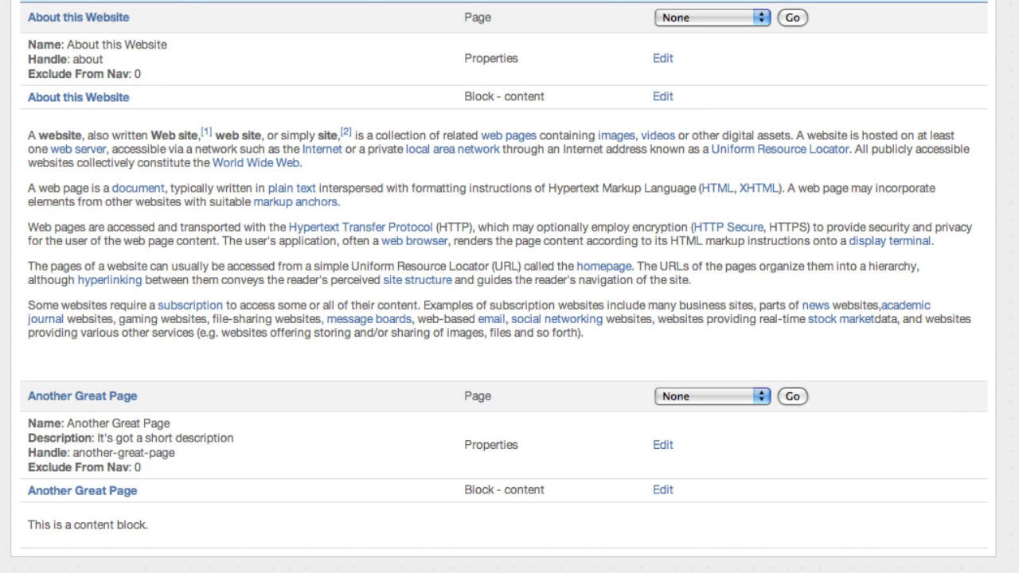
scroll(509, 287, "up", 4)
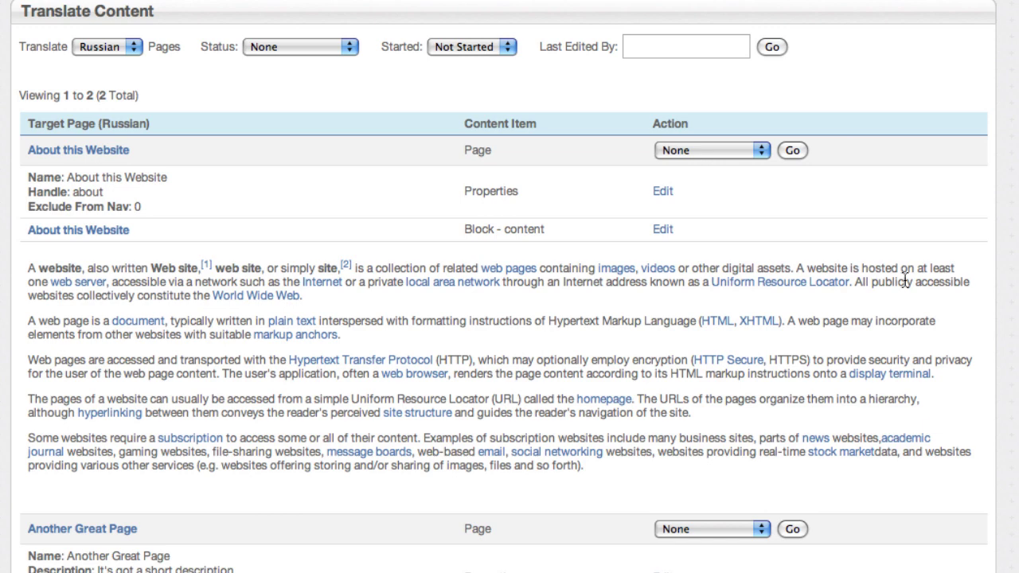
scroll(510, 318, "down", 3)
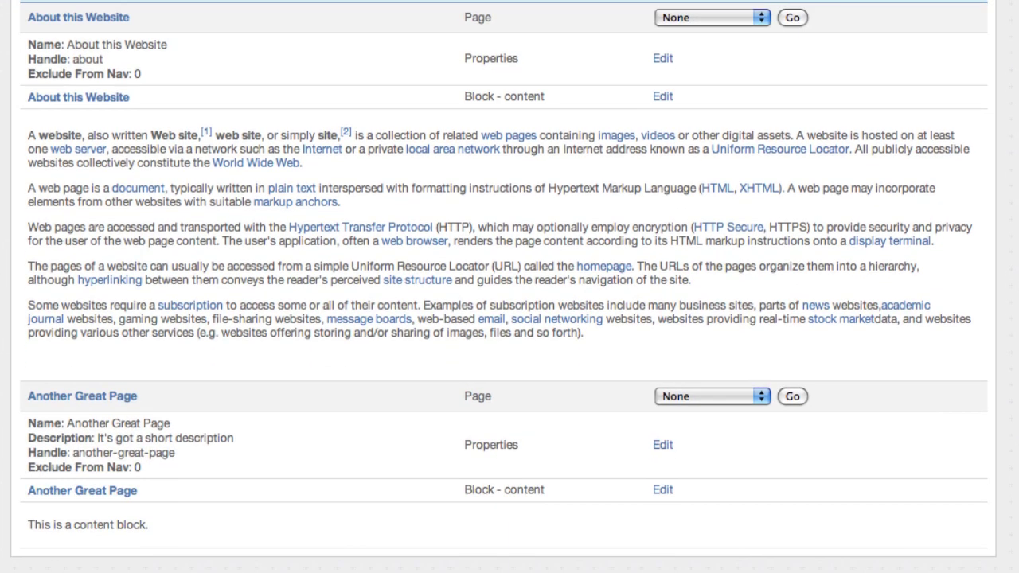
scroll(509, 319, "up", 3)
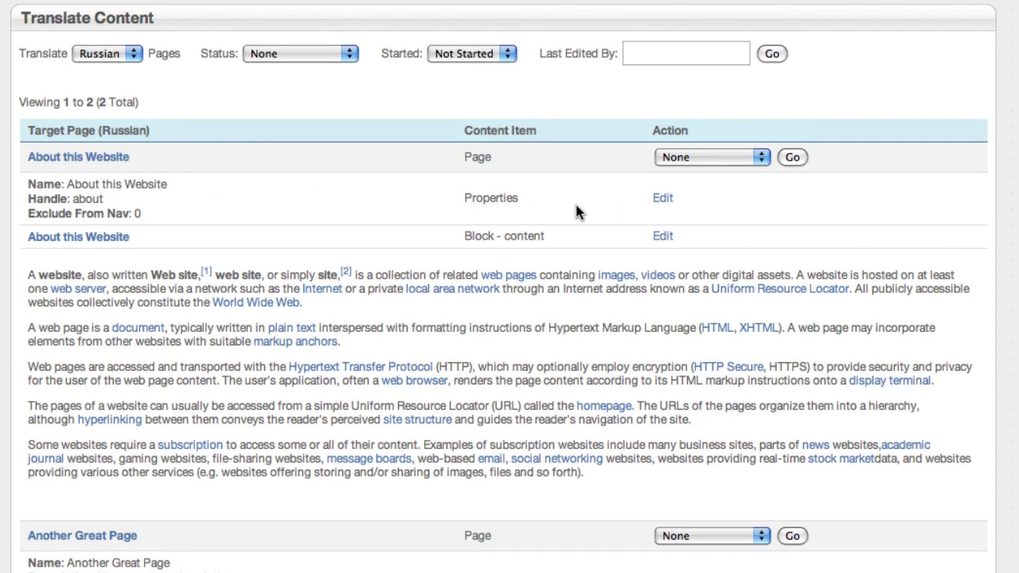
left_click(662, 198)
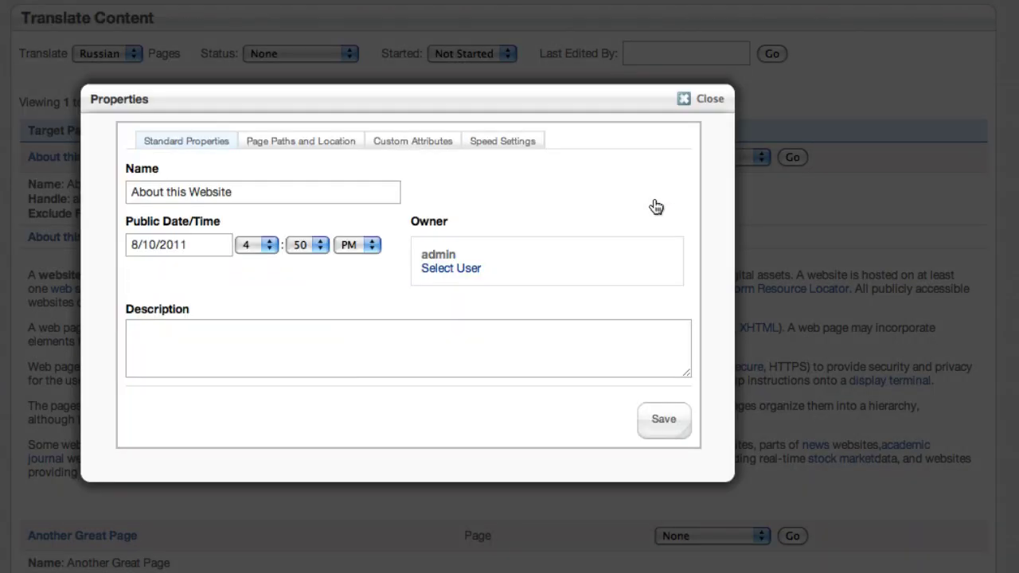
triple_click(298, 191)
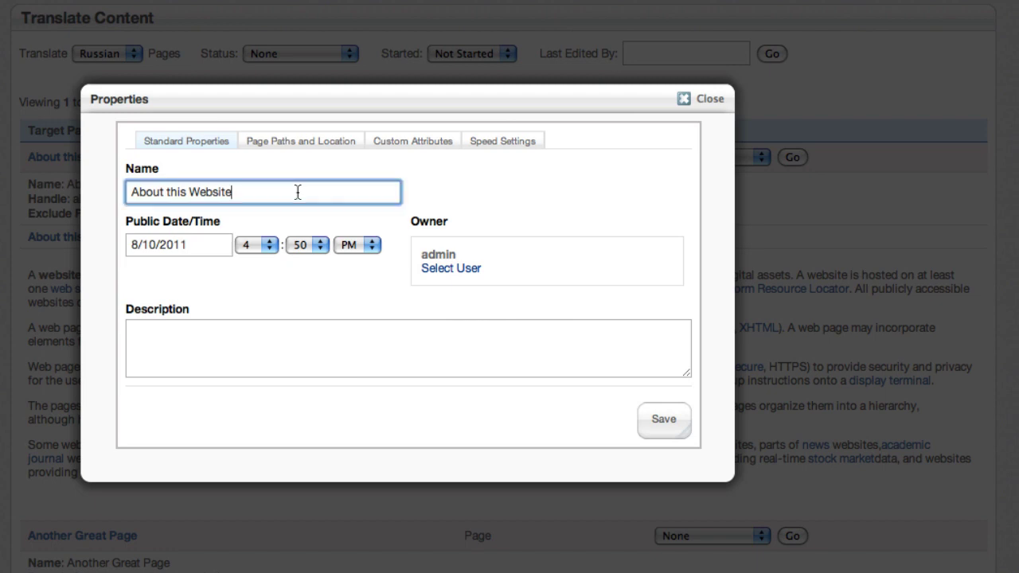
type("kjgkjhg kjhg kjhg")
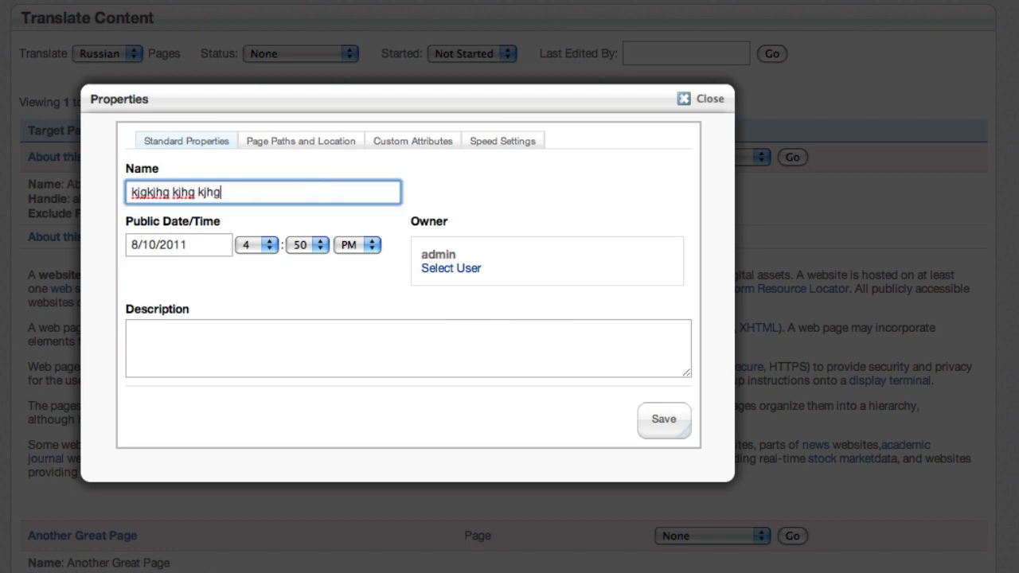
left_click(684, 429)
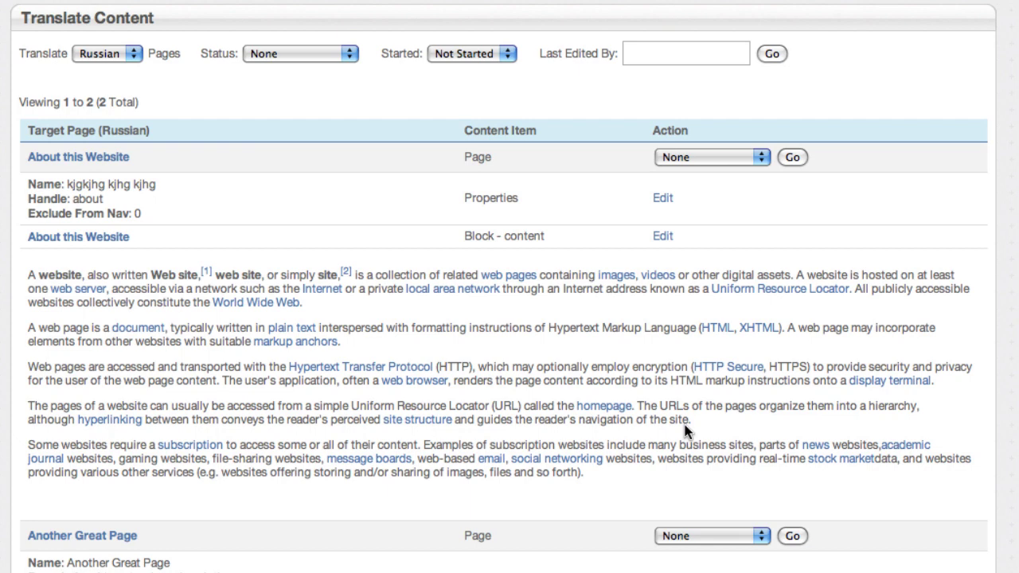
left_click(341, 56)
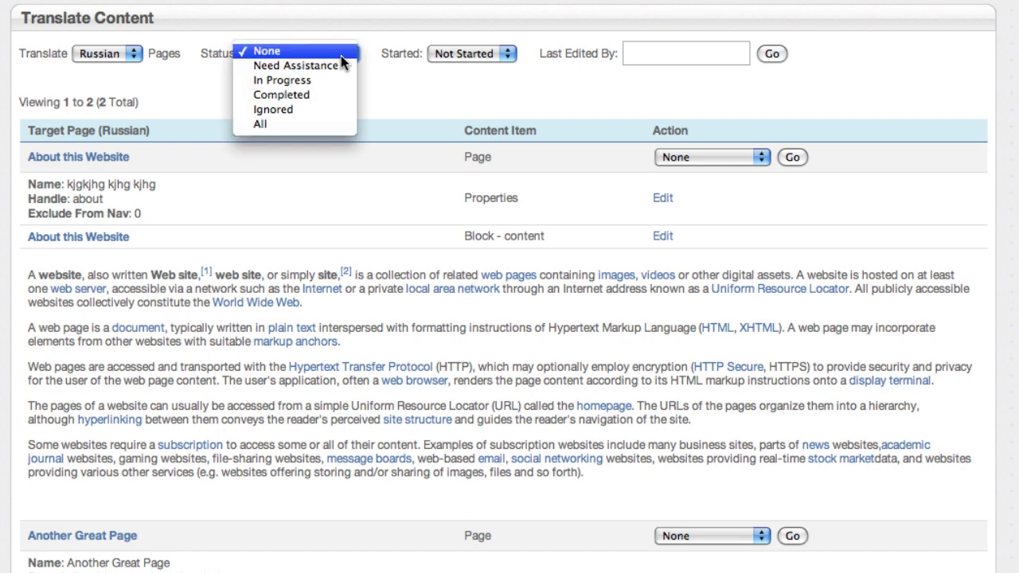
left_click(482, 56)
left_click(482, 56)
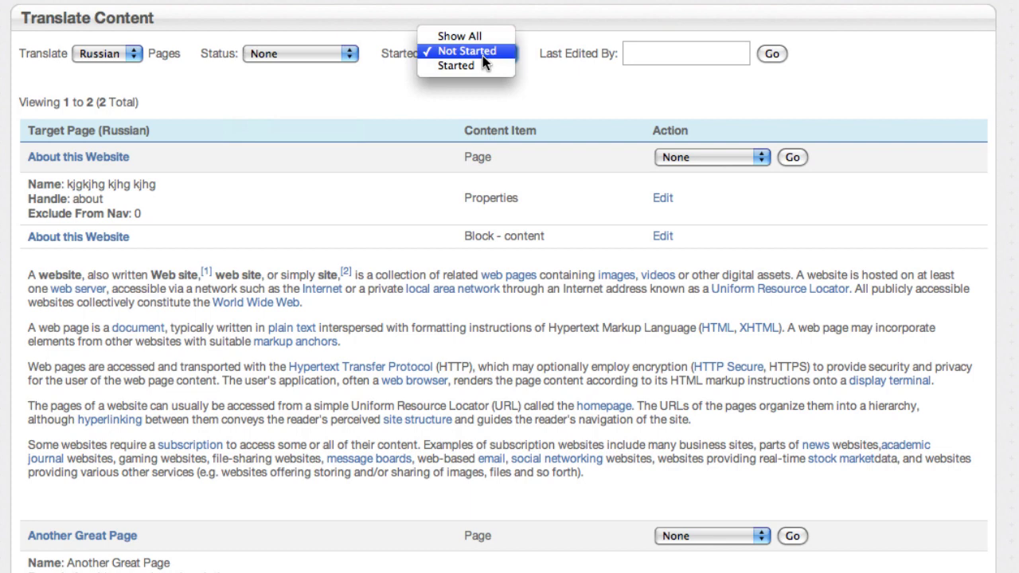
left_click(557, 296)
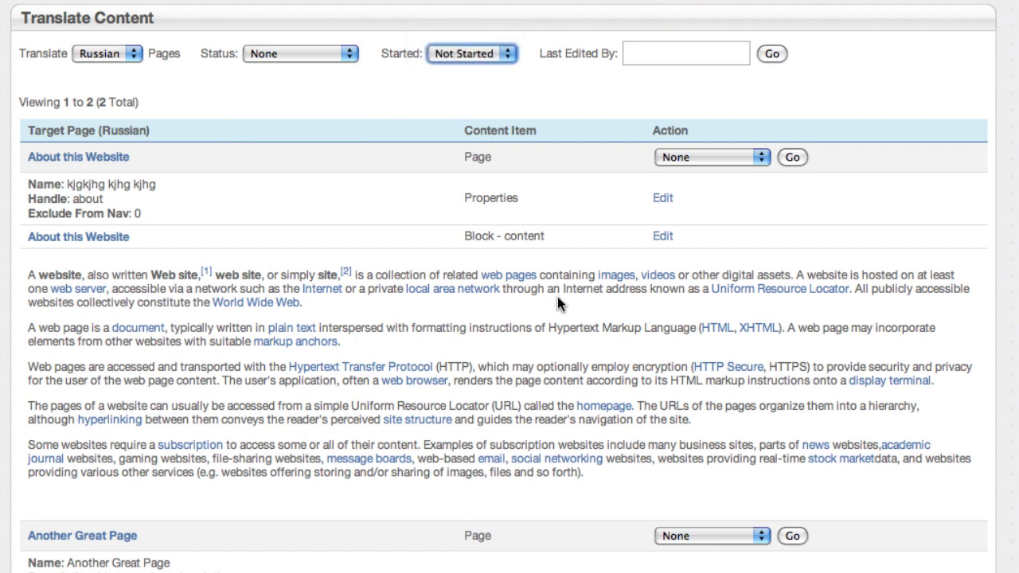
Step: Replace the About this Website content block's text with "jkhgkjhgkj jhg kjhg kjhgkj gkjhg kjh j", and mark the page as Completed
left_click(664, 237)
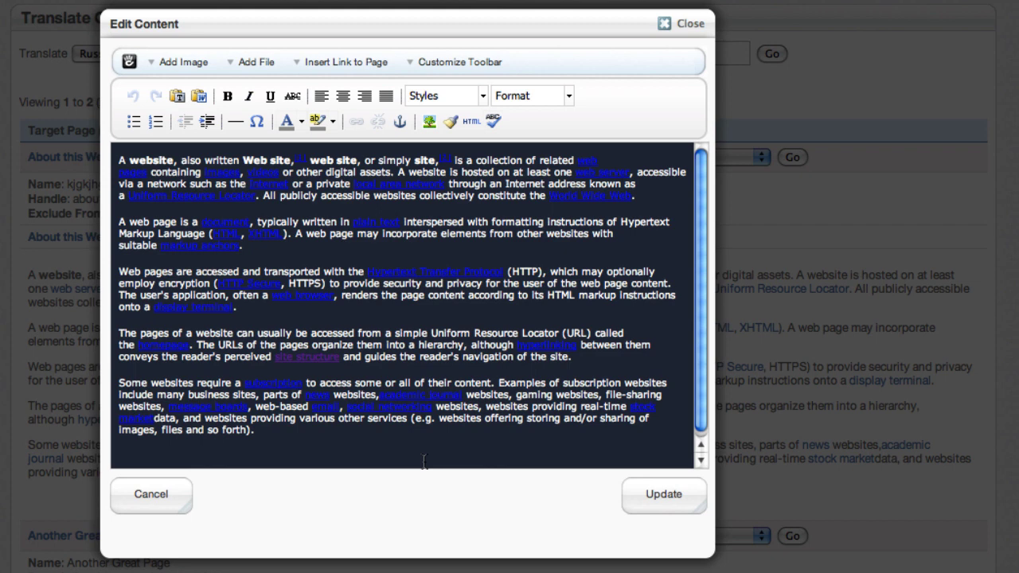
left_click(517, 444)
type("jkhgkjhgkj")
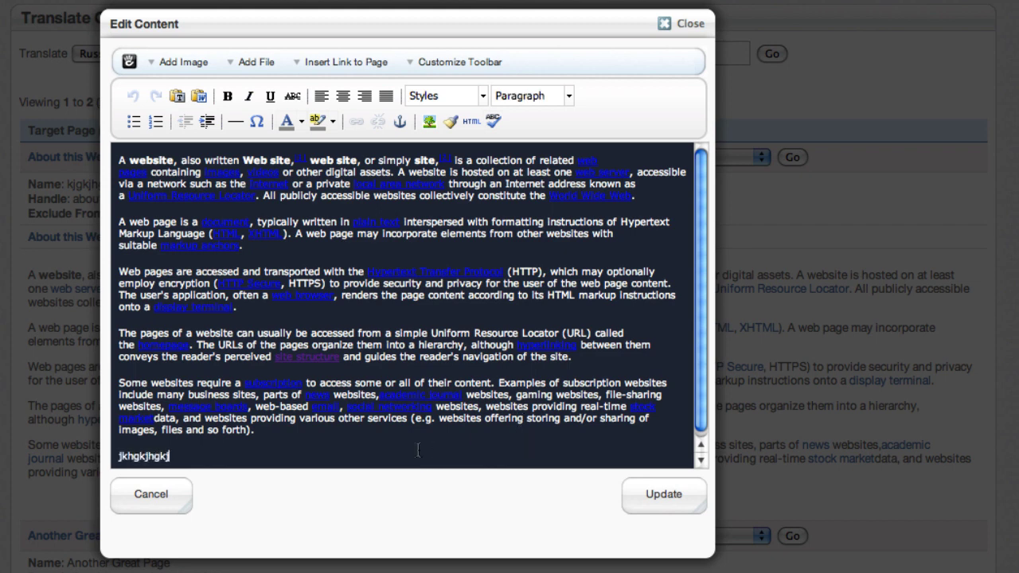
type(" jhg kjhg kjhgkj gkjhg kjh j")
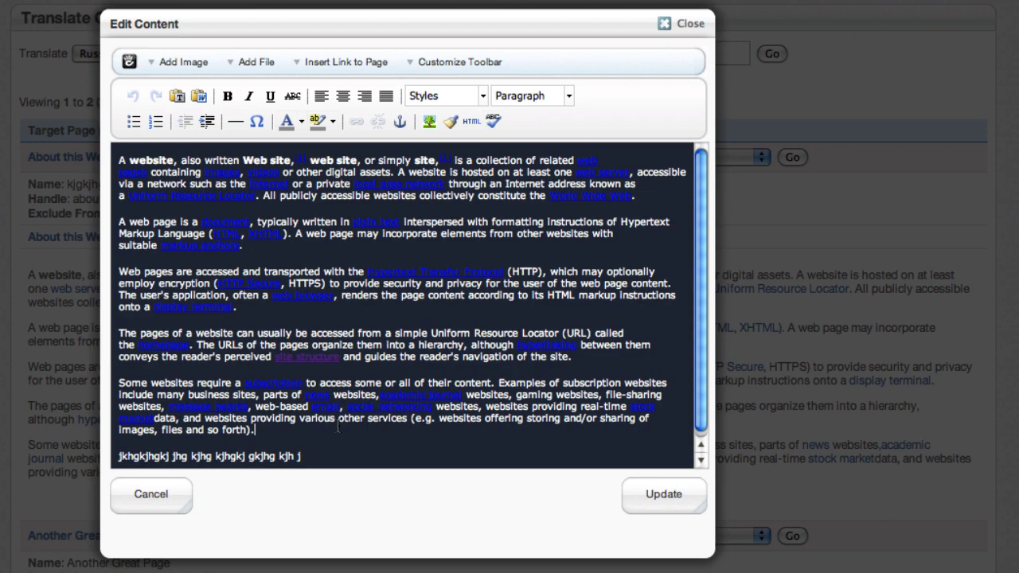
left_click_drag(338, 430, 34, 112)
key("BackSpace")
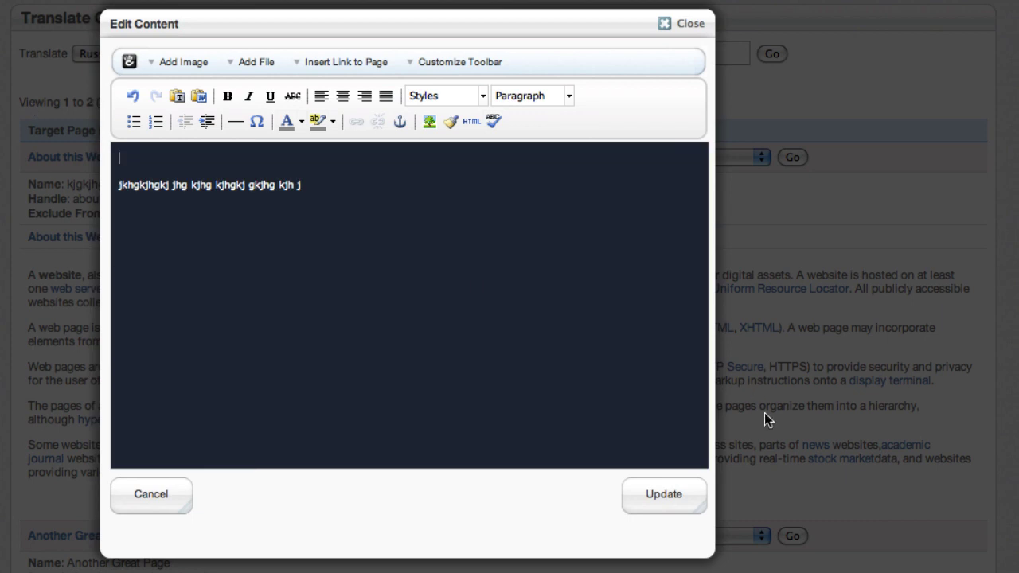
left_click(699, 498)
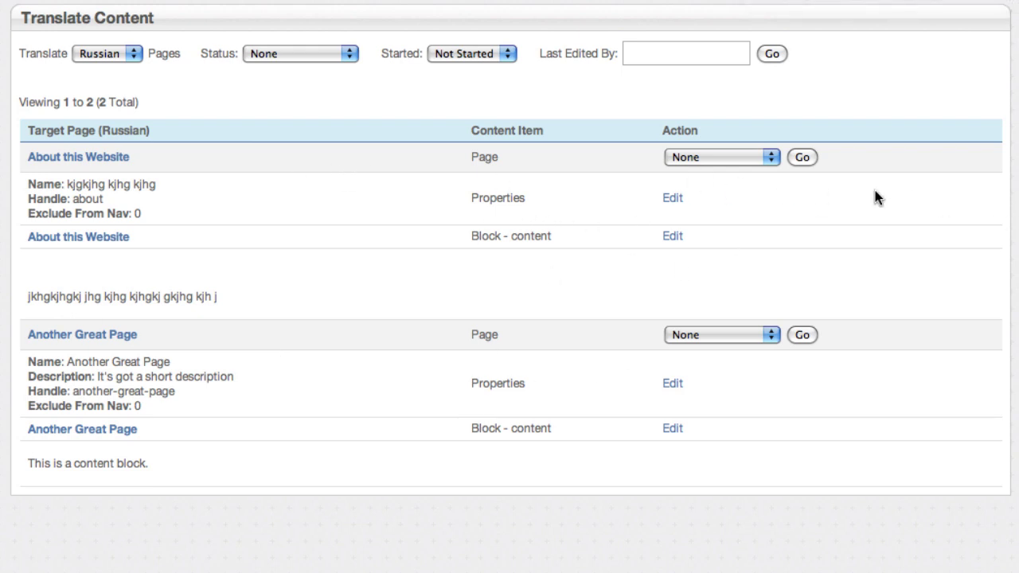
left_click(733, 157)
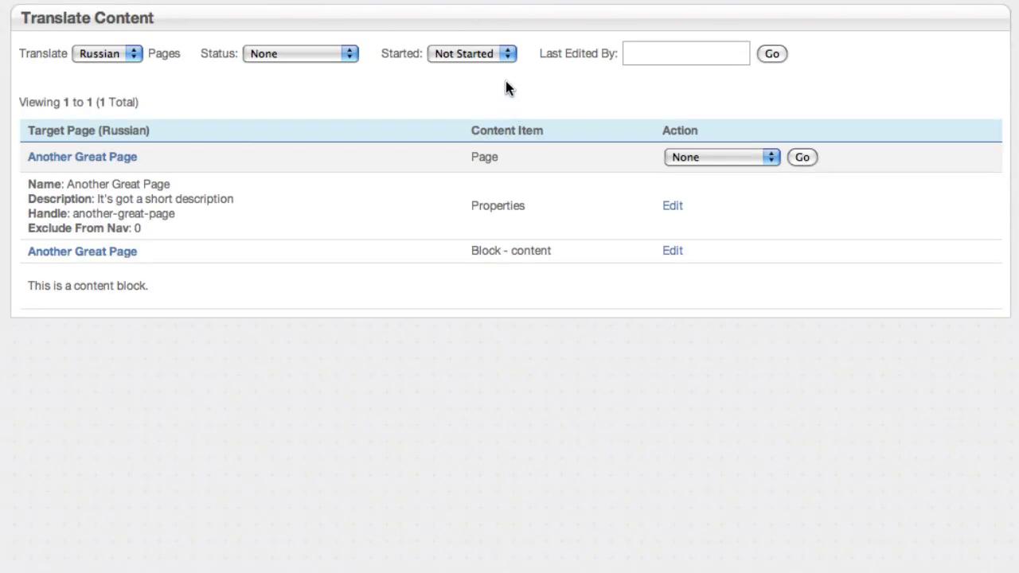
Step: Filter the Russian pages to those whose translation has been started
left_click(461, 53)
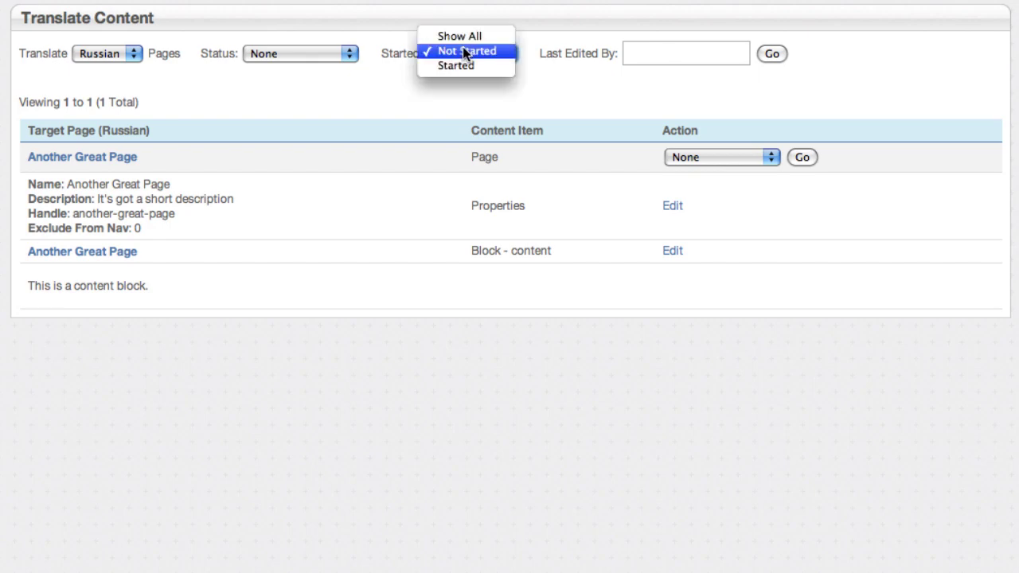
left_click(470, 65)
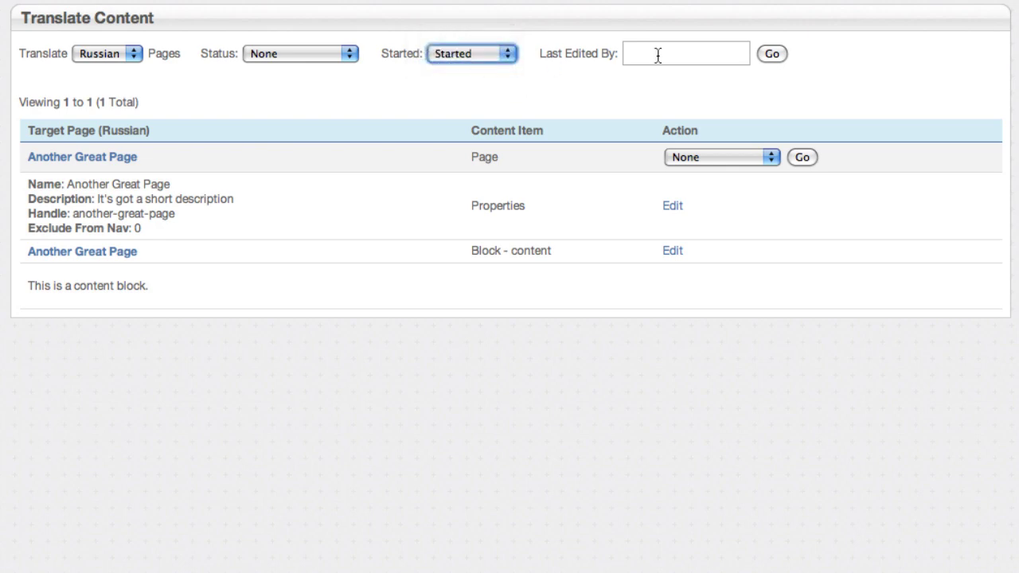
left_click(773, 52)
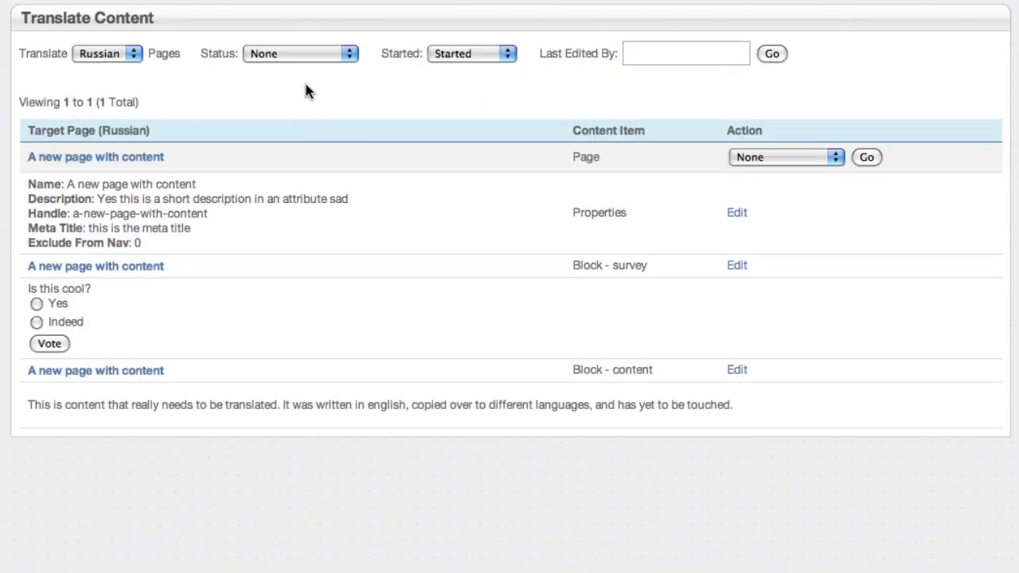
Step: Filter the Russian pages by Completed status with Show All for started, and enter admin as the last editor
left_click(294, 57)
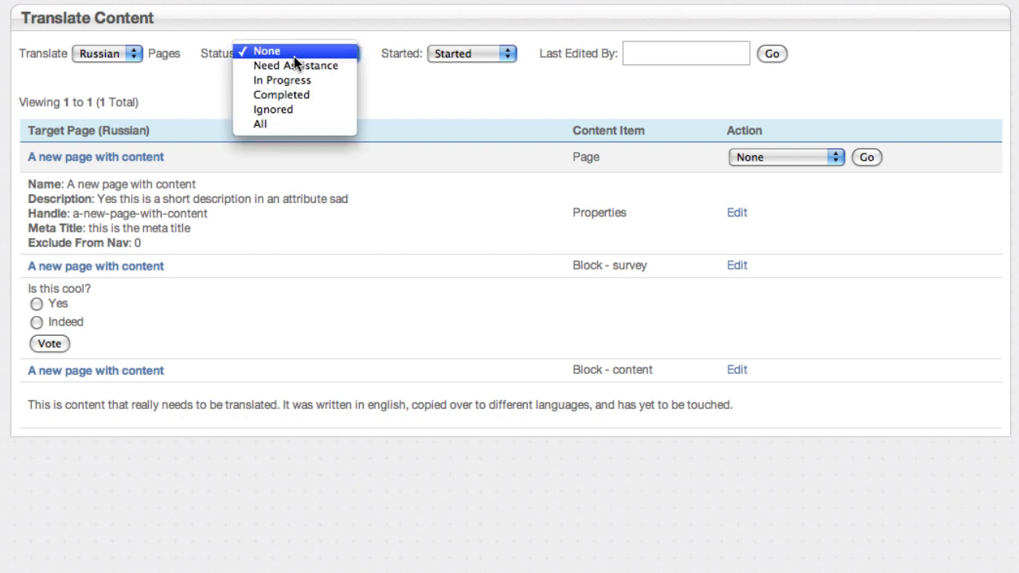
left_click(330, 94)
left_click(491, 46)
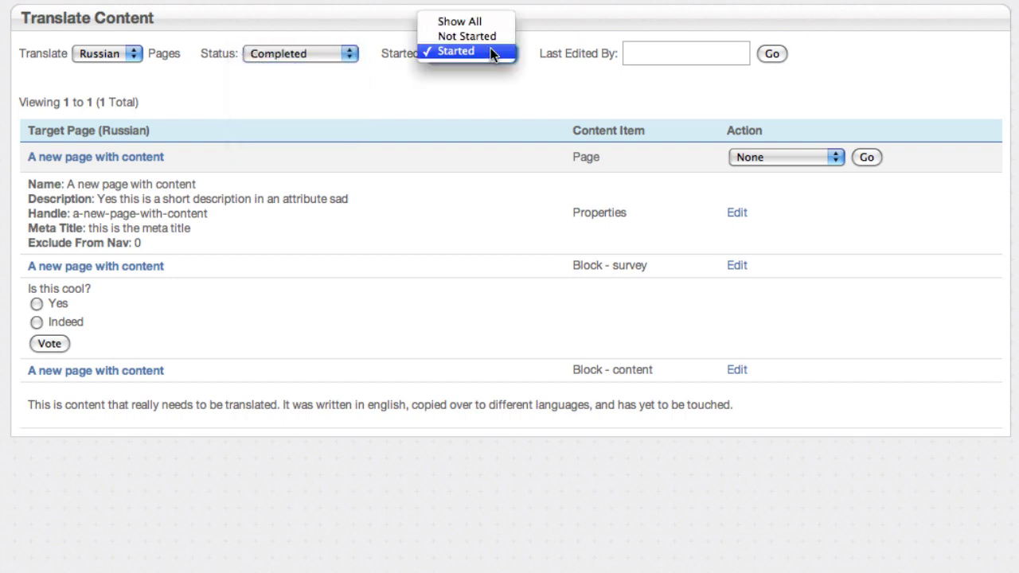
left_click(461, 22)
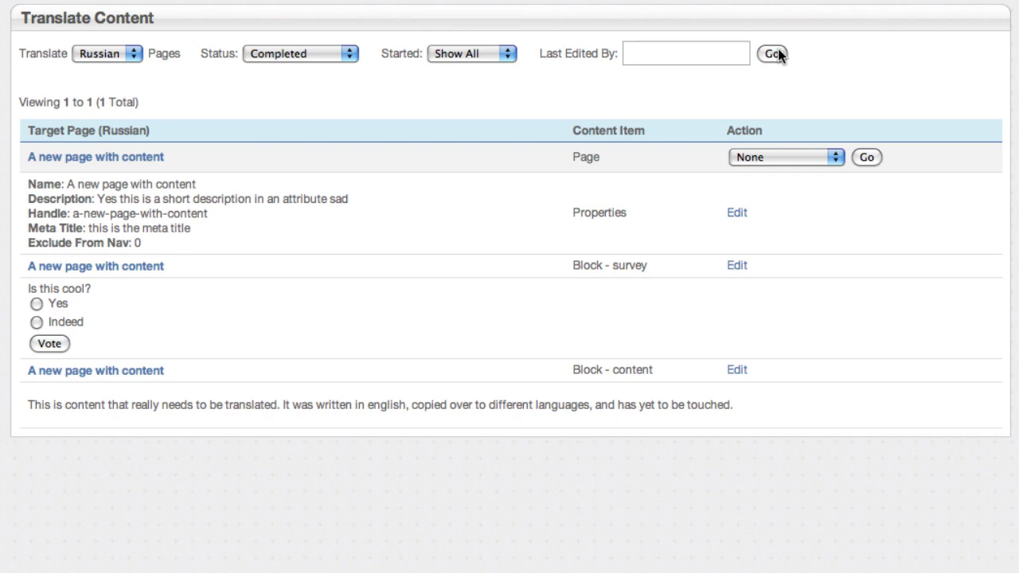
left_click(776, 51)
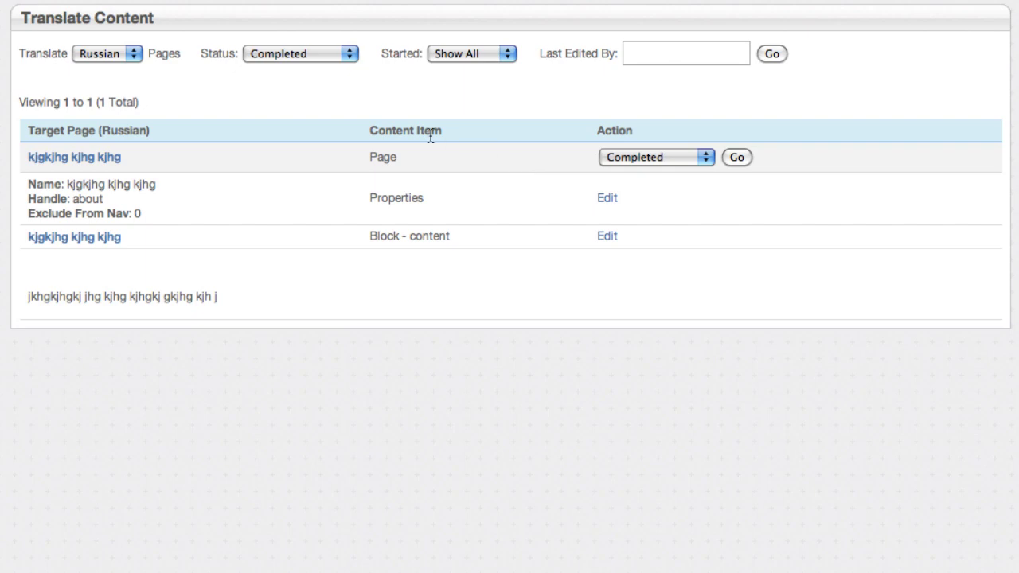
left_click(695, 51)
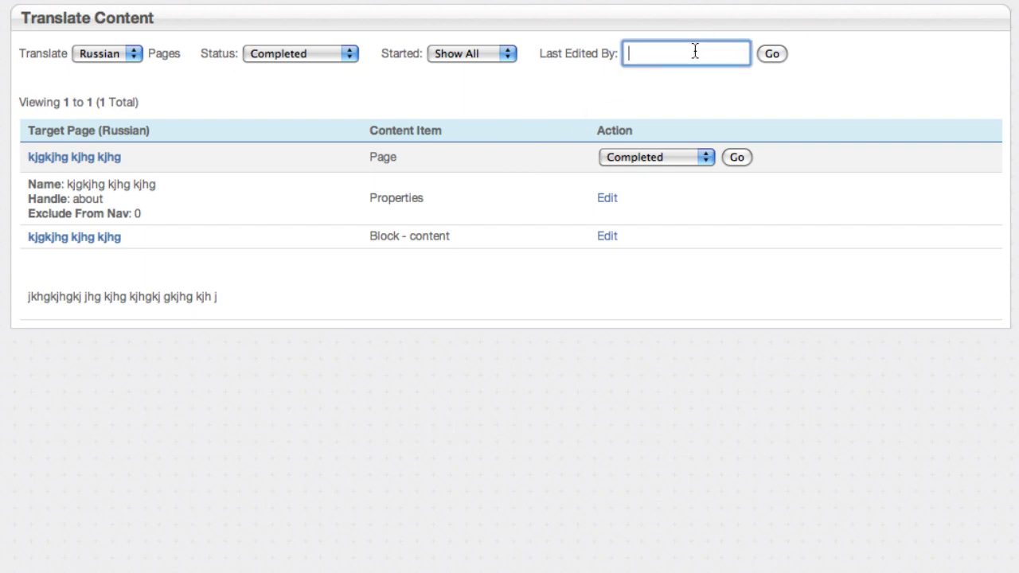
type("admin")
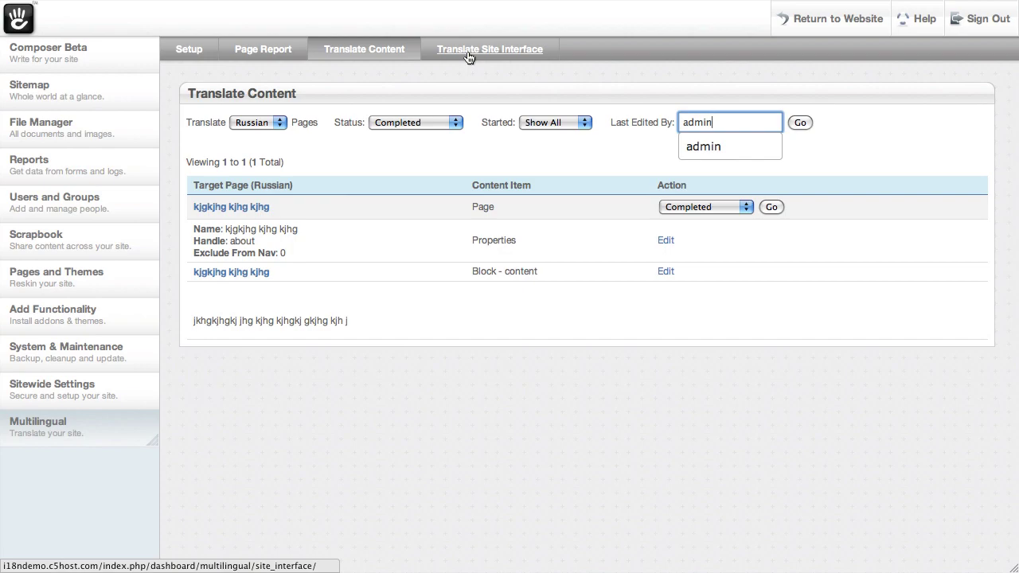
Step: Open the Italian site interface translation and translate the "Sign Out" string as "nbvjhv"
left_click(469, 52)
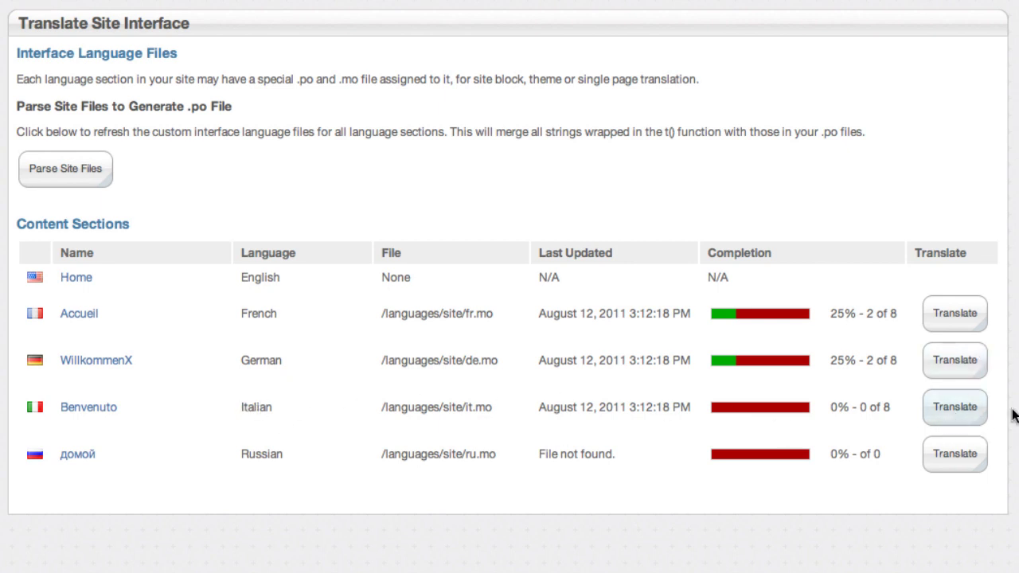
left_click(978, 413)
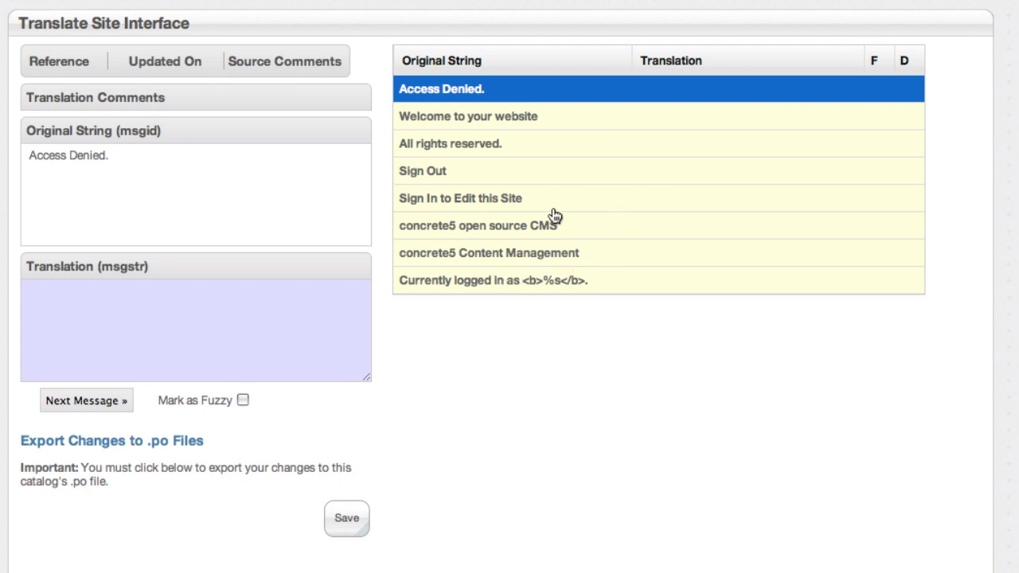
left_click(443, 172)
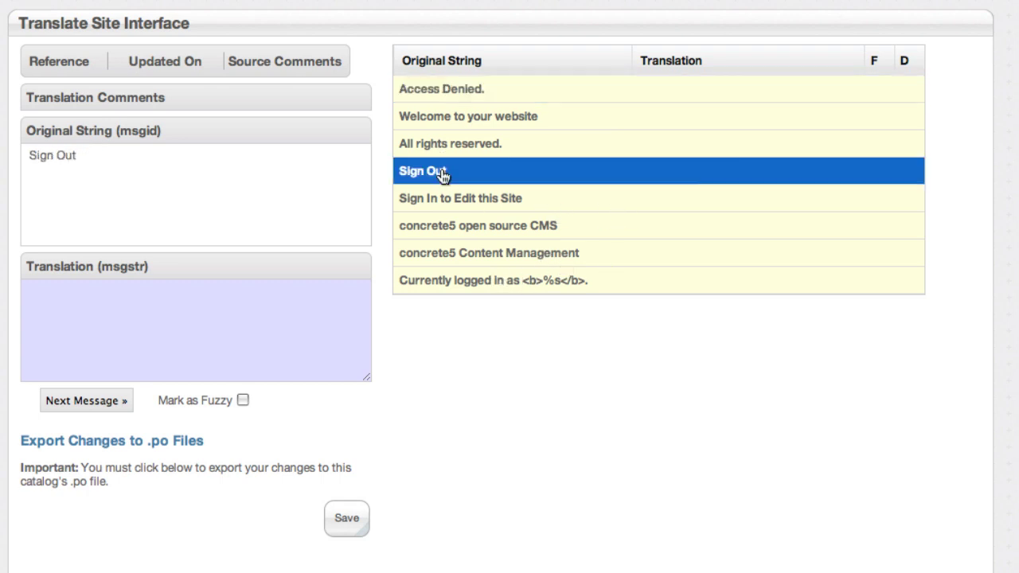
left_click(165, 337)
type("nbvjhv")
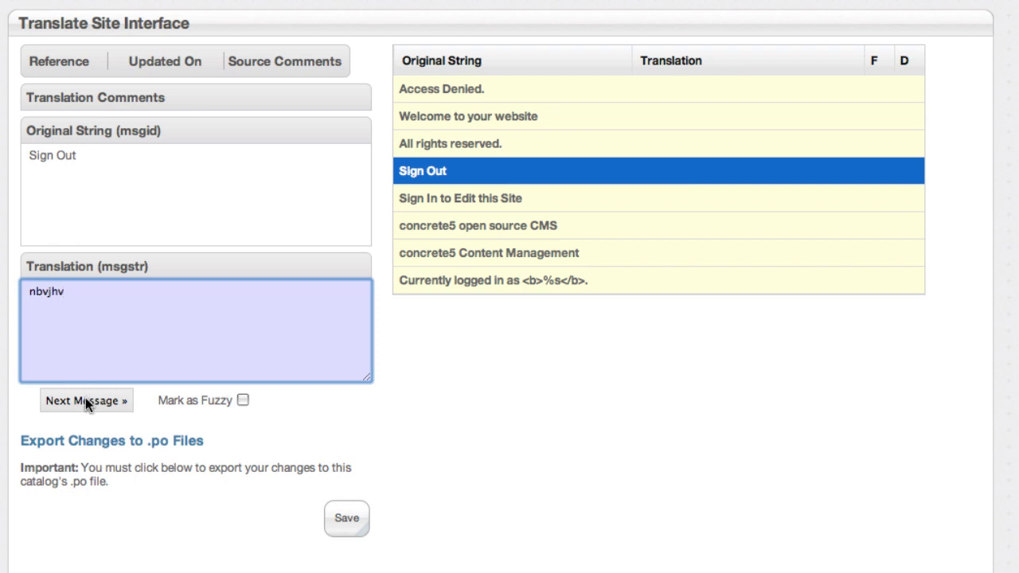
left_click(95, 402)
Step: Translate "Sign In to Edit this Site" as "nbm,nb,mn" and "concrete5 open source CMS" as "jhgjkh khjg", saving the Italian .po file changes
type("nbm,nb,mn")
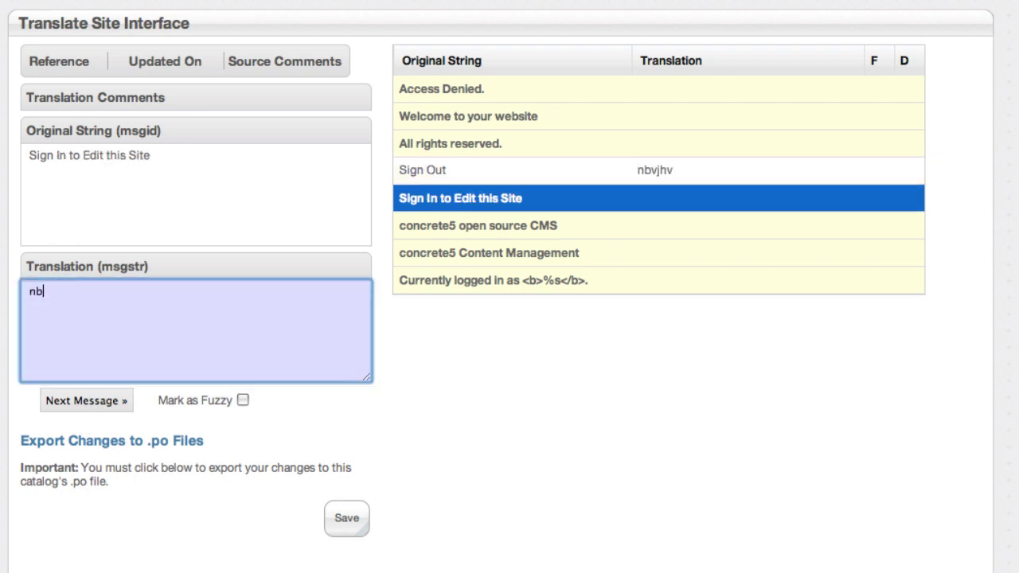
left_click(93, 403)
type("jhgjkh khjg")
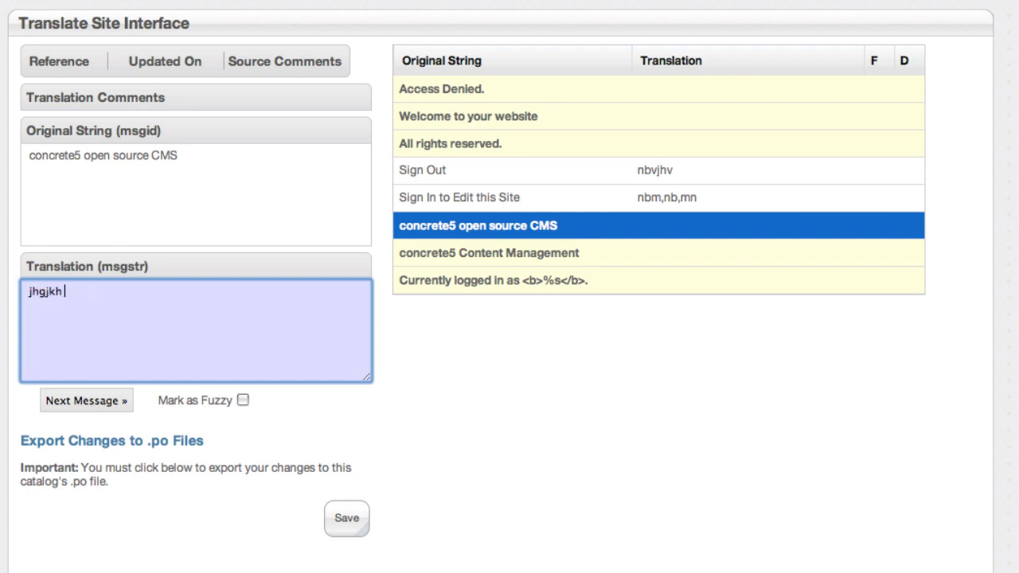
left_click(81, 402)
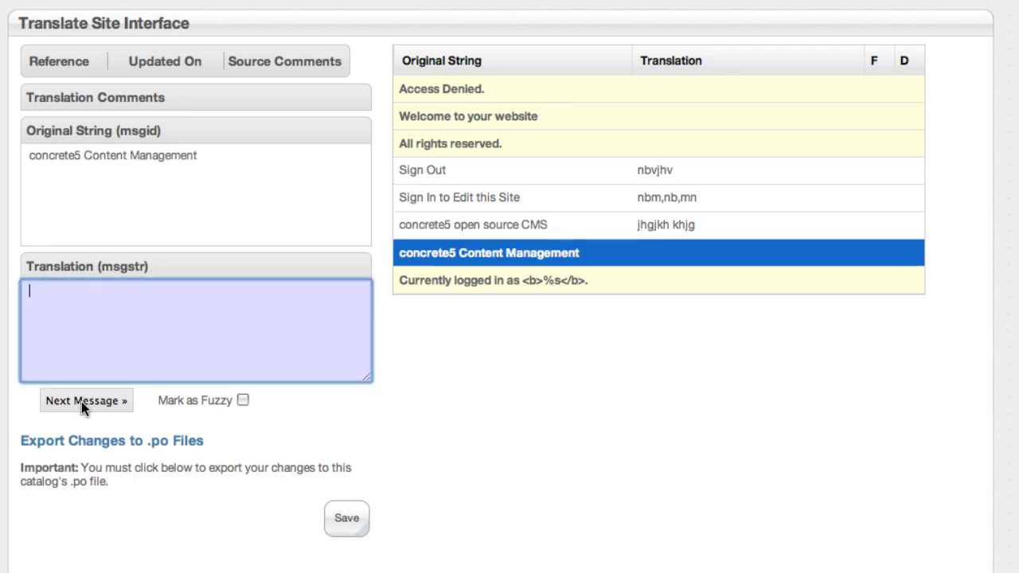
left_click(350, 521)
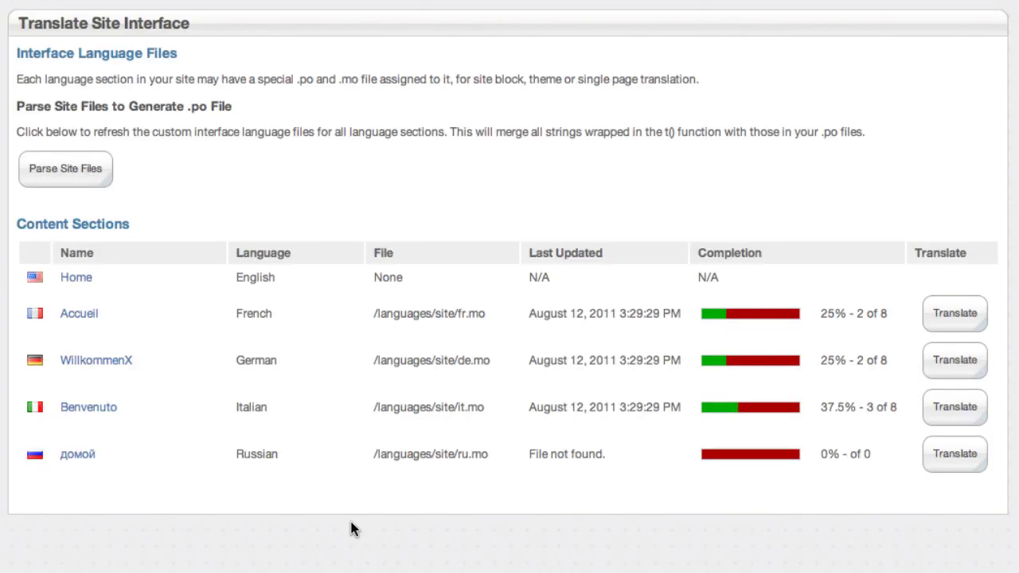